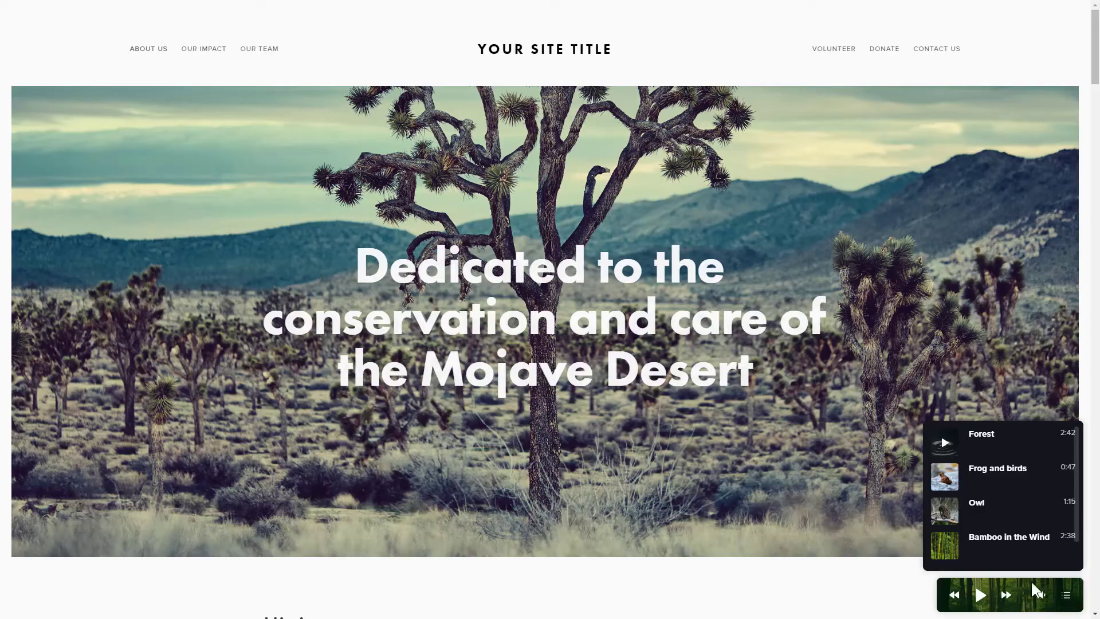
Step: Play the background music on the live Joomla site's floating player
{"action": "left_click", "coordinate": [981, 597]}
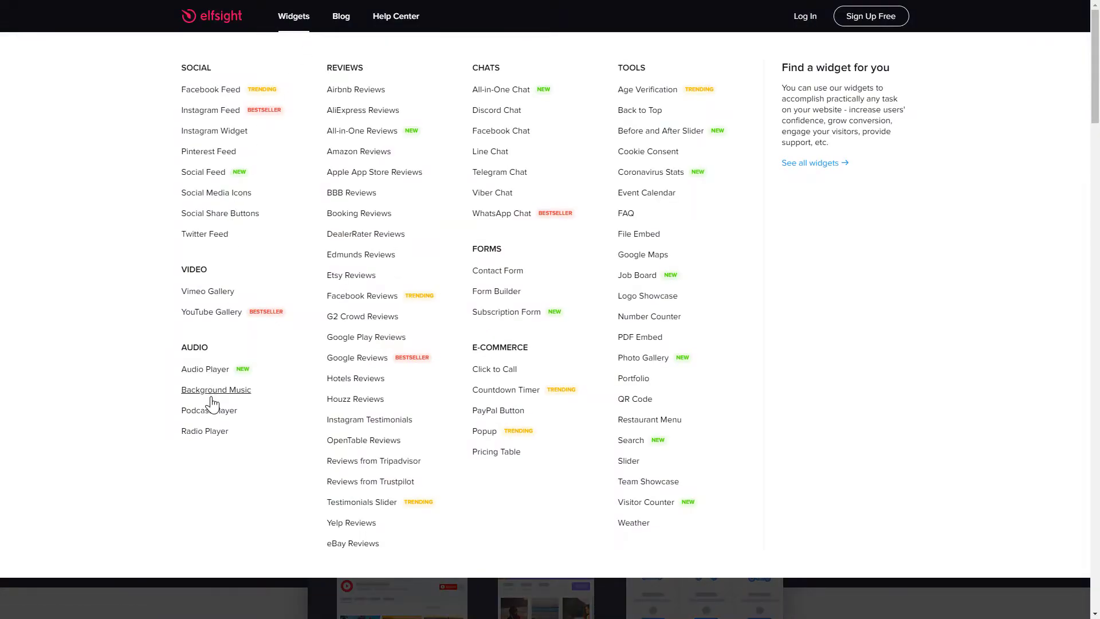
Step: Create a Background Music widget, comparing Spa Music and Embeddable Player before choosing Nature Sounds
{"action": "left_click", "coordinate": [214, 392]}
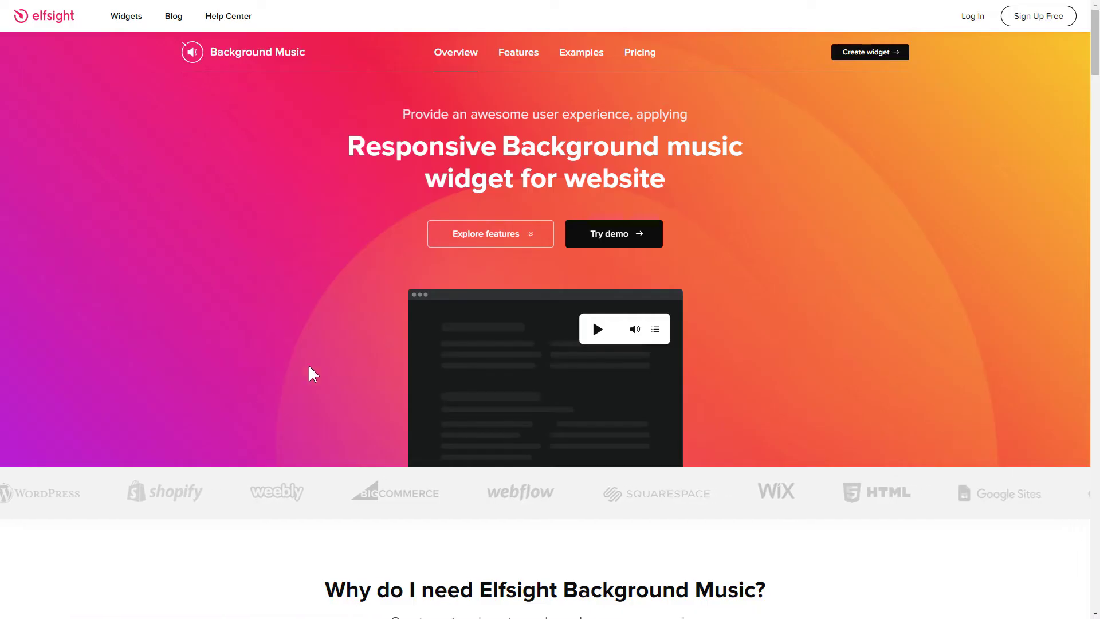
{"action": "left_click", "coordinate": [868, 52]}
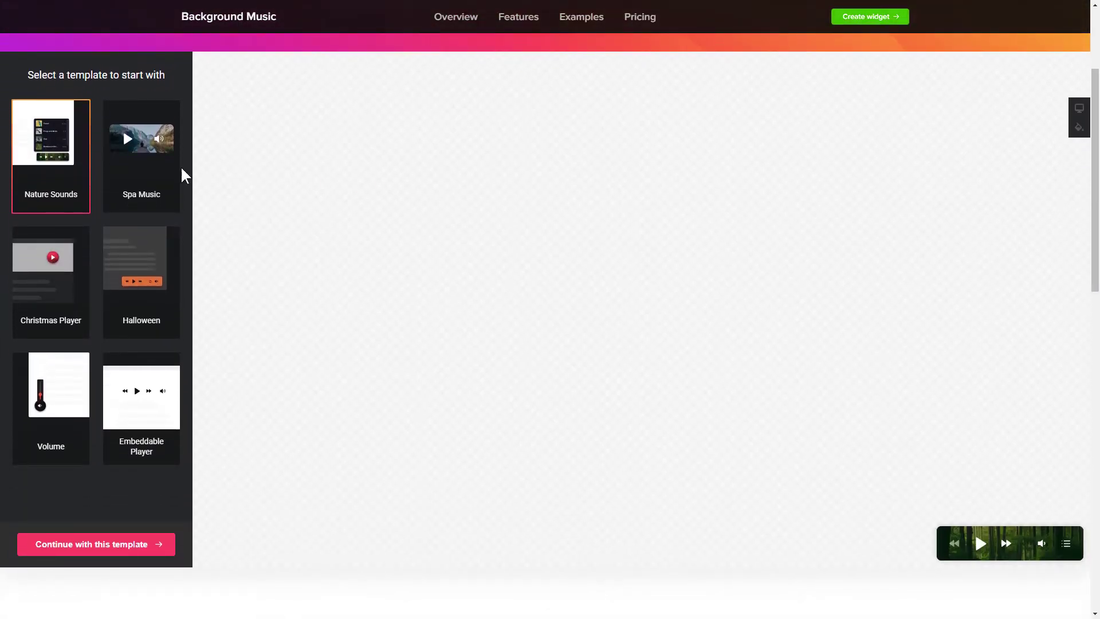
{"action": "left_click", "coordinate": [143, 177]}
{"action": "left_click", "coordinate": [141, 409]}
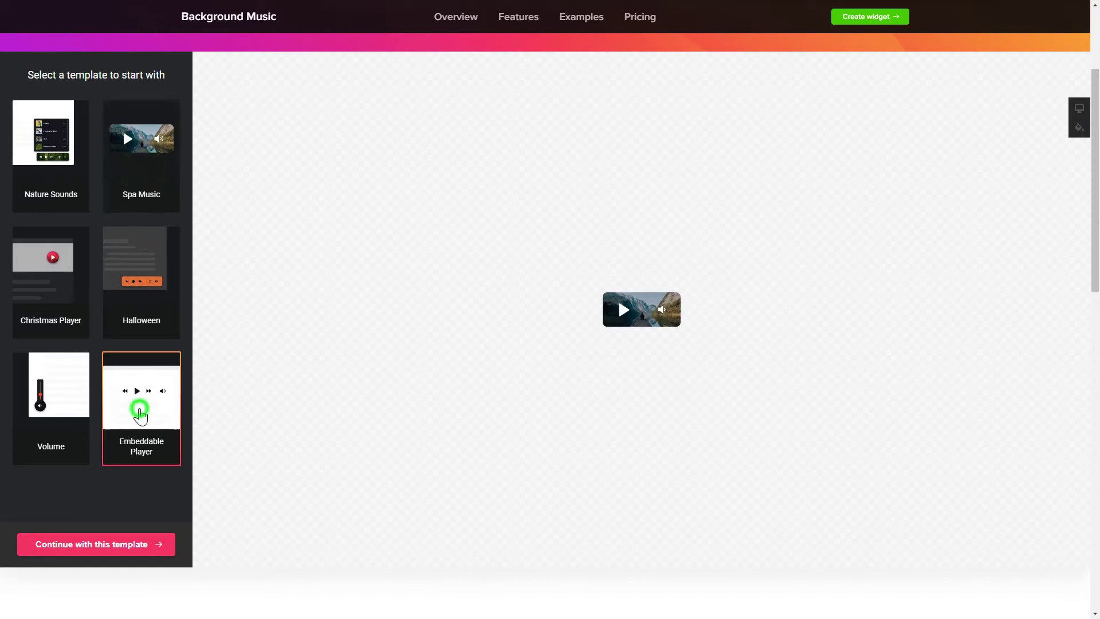
{"action": "left_click", "coordinate": [46, 181]}
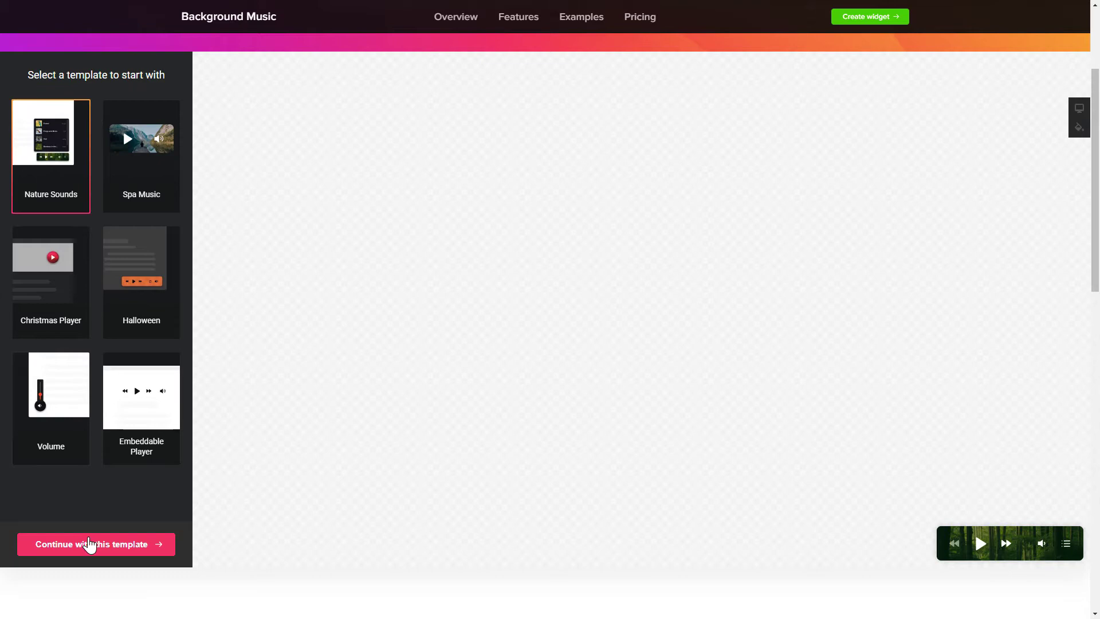
{"action": "left_click", "coordinate": [92, 556]}
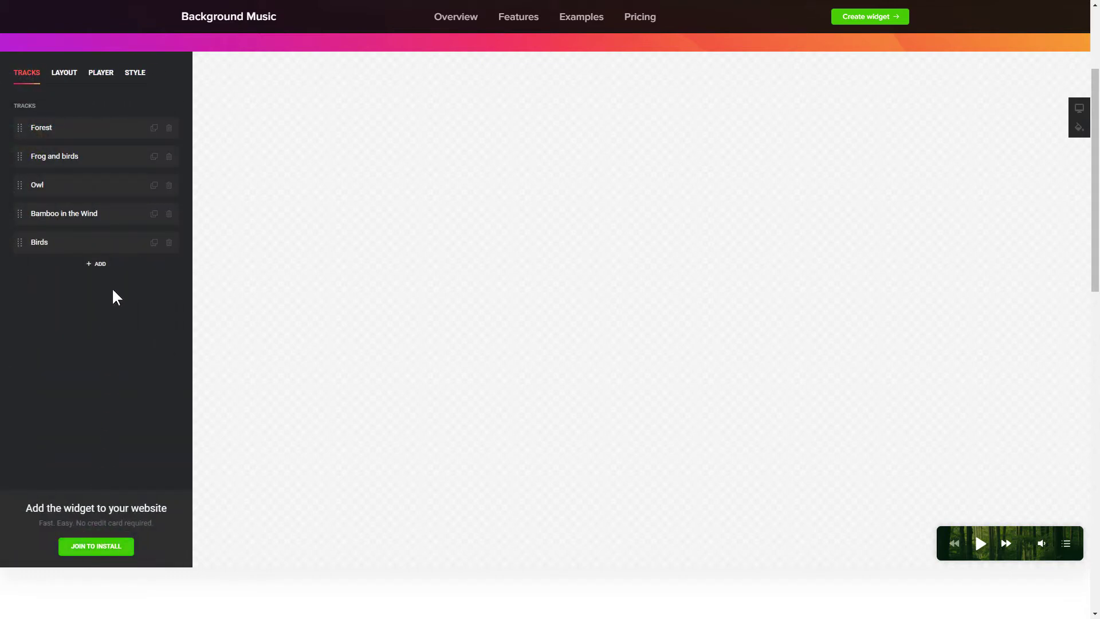
{"action": "left_click", "coordinate": [120, 127]}
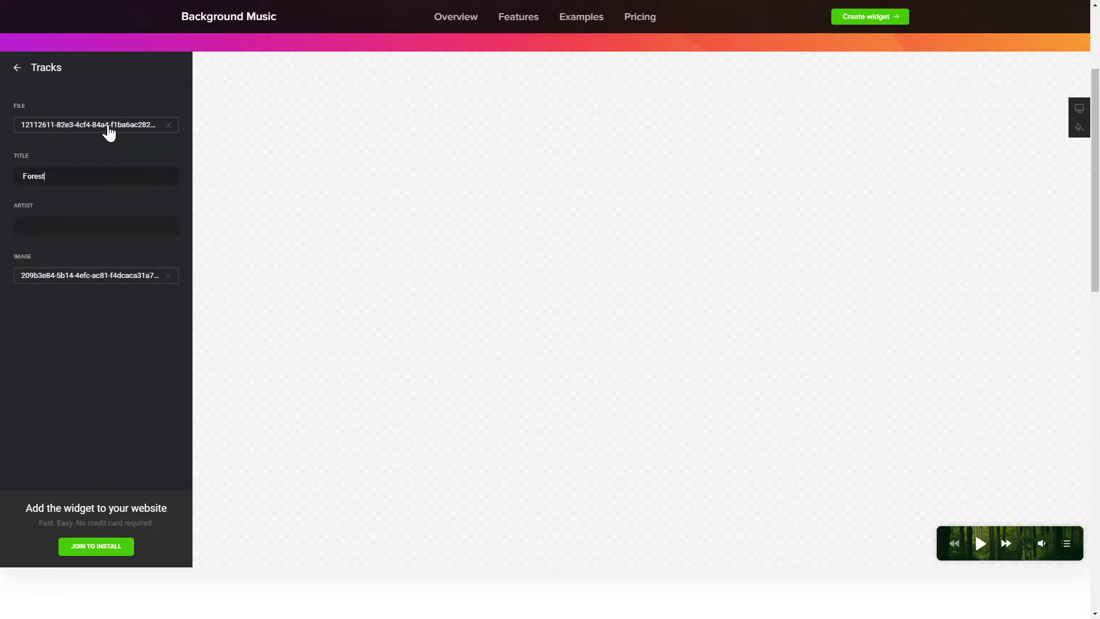
{"action": "left_click", "coordinate": [89, 127]}
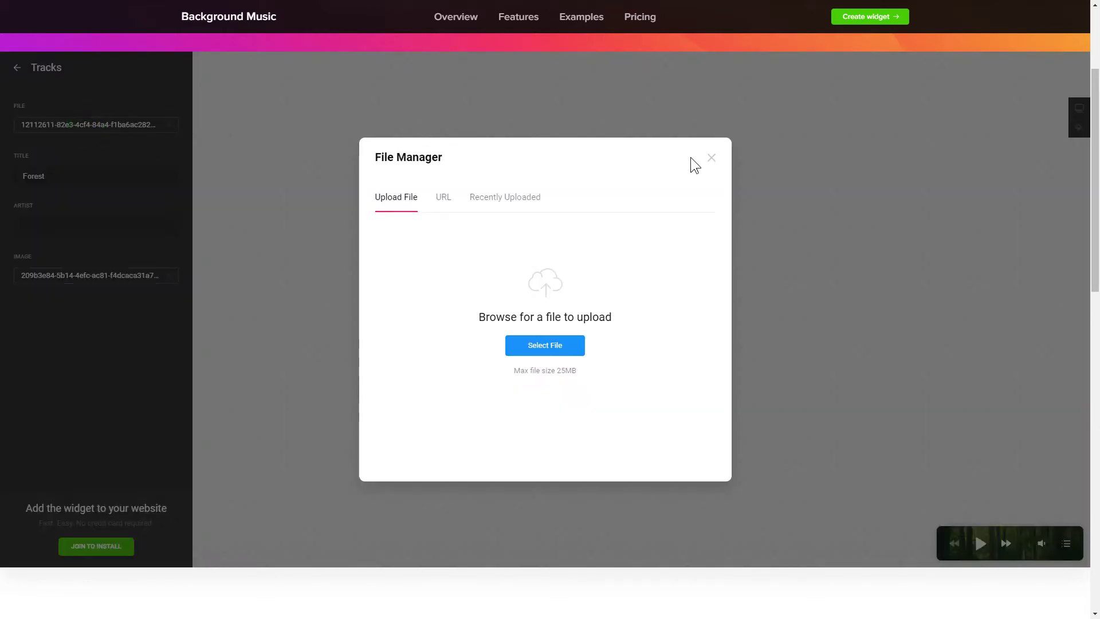
{"action": "left_click", "coordinate": [712, 160]}
{"action": "left_click", "coordinate": [16, 68]}
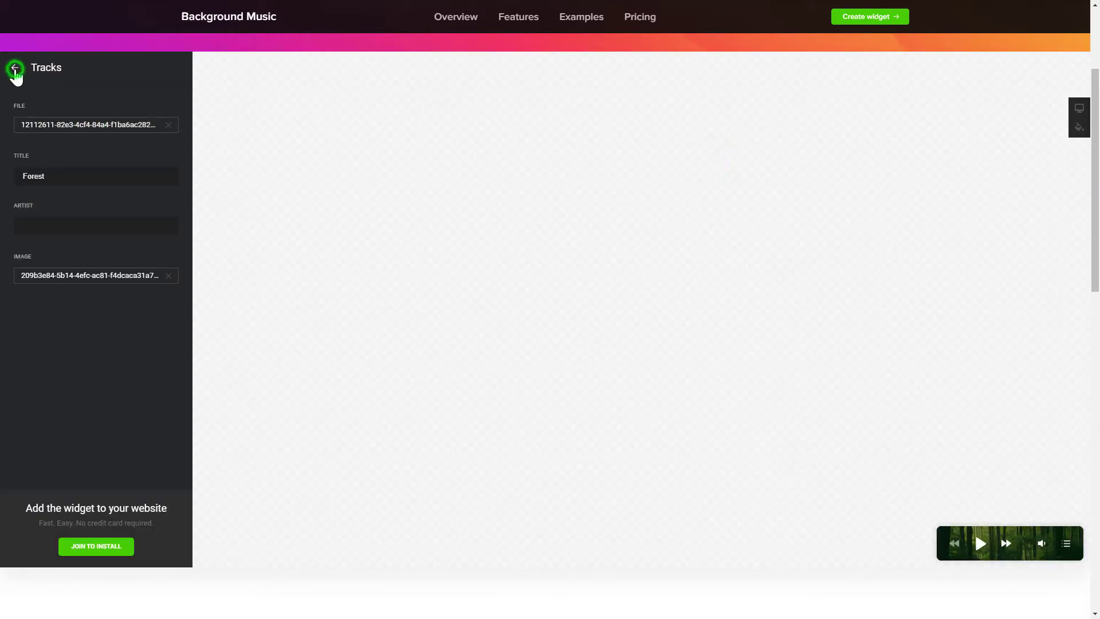
{"action": "left_click", "coordinate": [62, 88]}
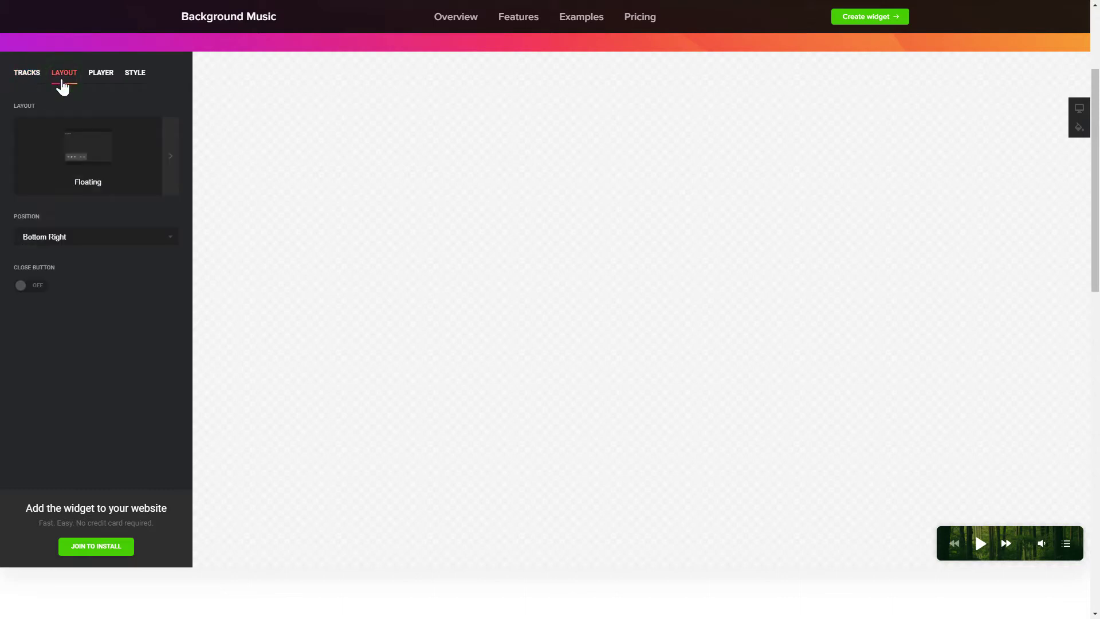
{"action": "left_click", "coordinate": [101, 87]}
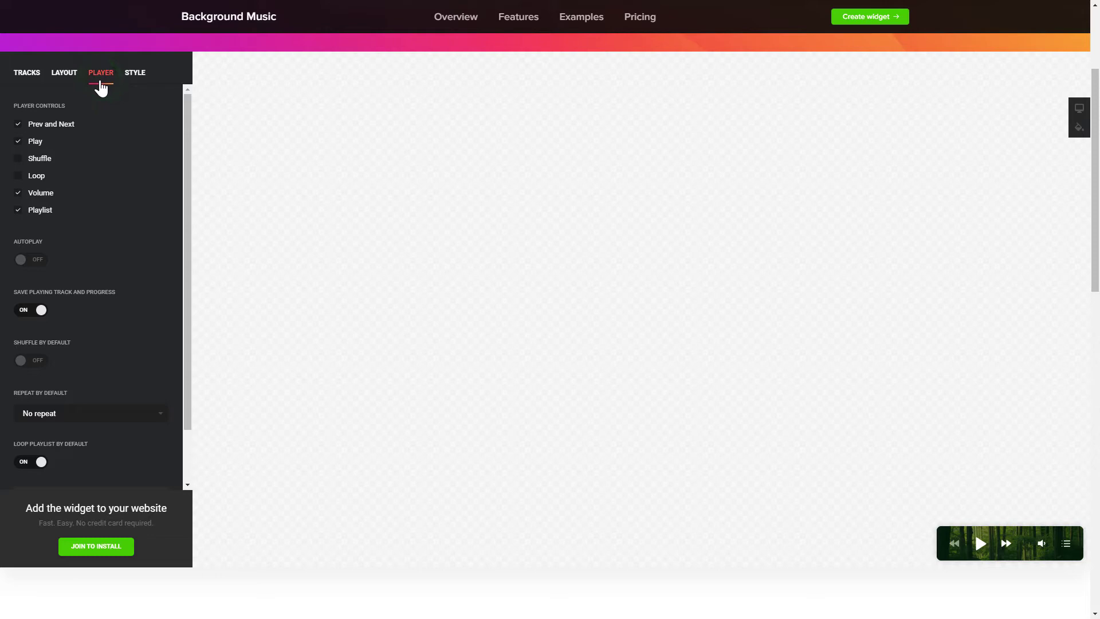
{"action": "left_click_drag", "start_coordinate": [185, 129], "coordinate": [177, 188]}
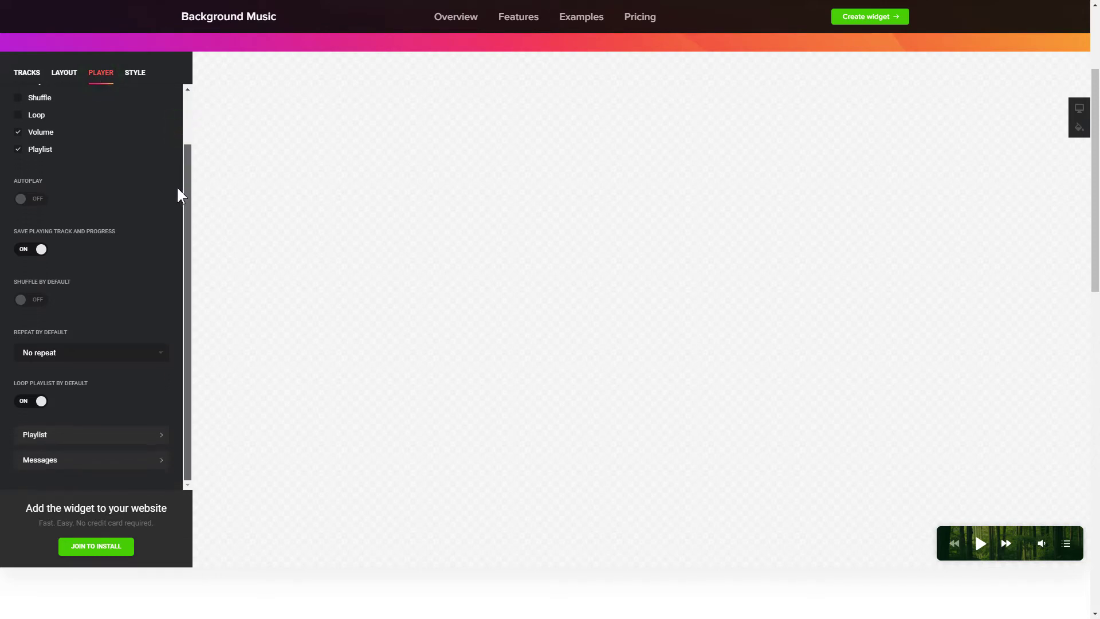
{"action": "left_click", "coordinate": [135, 78]}
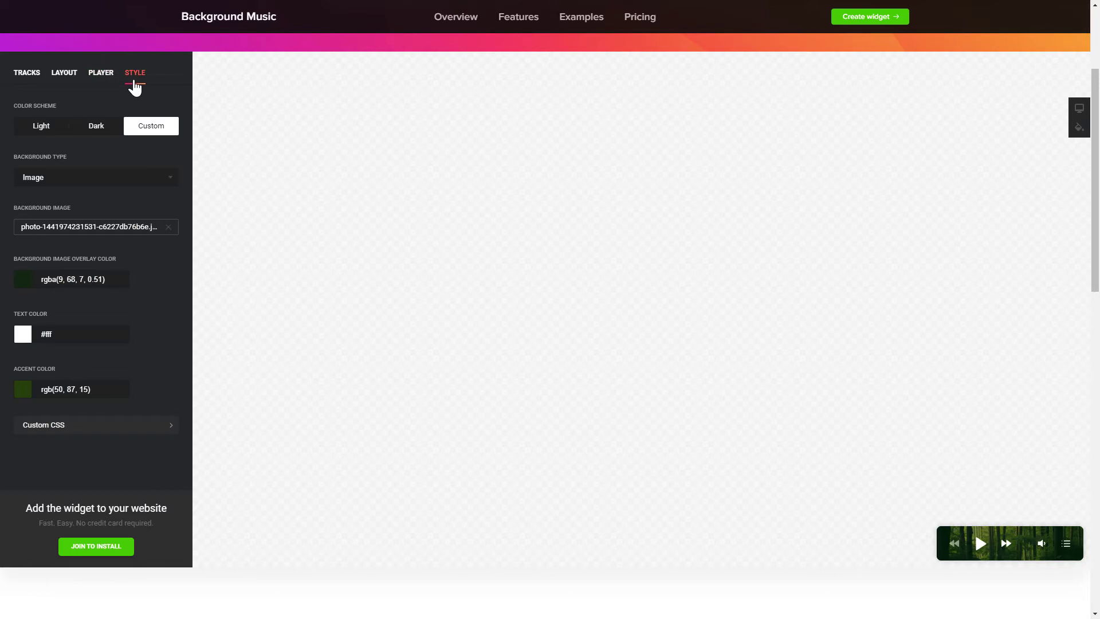
{"action": "left_click", "coordinate": [27, 75]}
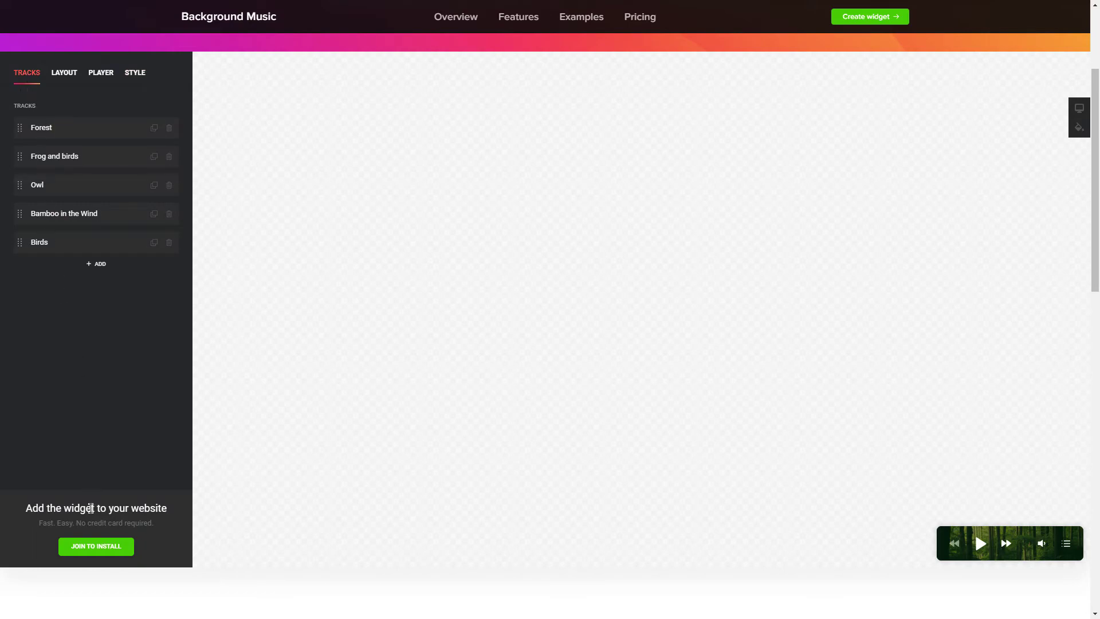
Step: Sign up for an Elfsight account with email and password to install the widget
{"action": "left_click", "coordinate": [95, 551]}
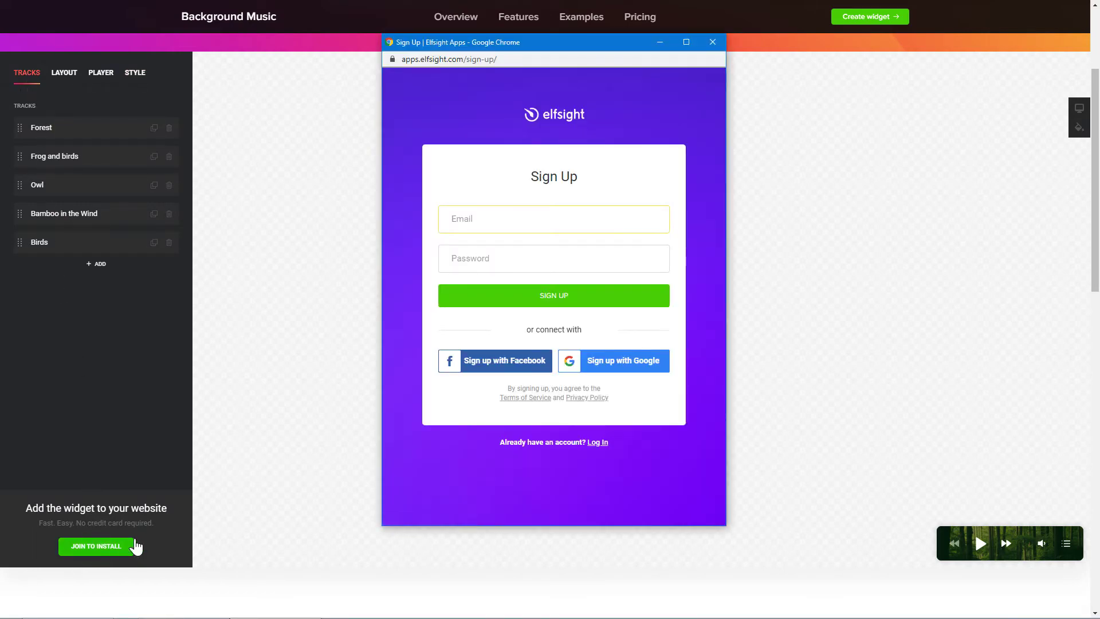
{"action": "left_click", "coordinate": [627, 220]}
{"action": "type", "text": "example@"}
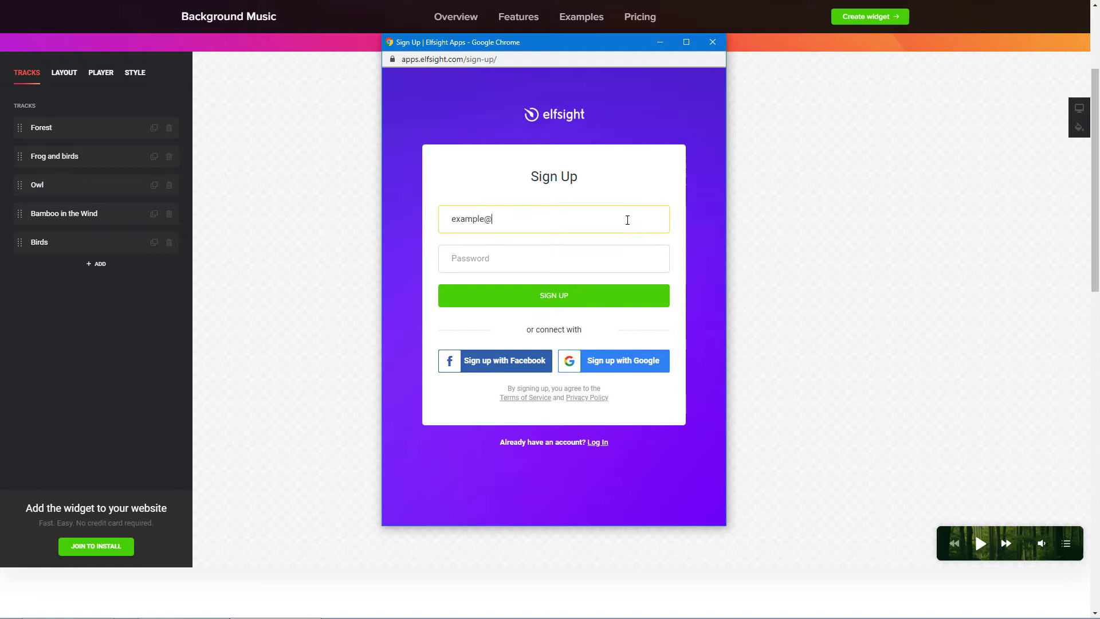
{"action": "type", "text": "elfsight.com"}
{"action": "left_click", "coordinate": [625, 256]}
{"action": "left_click", "coordinate": [554, 302]}
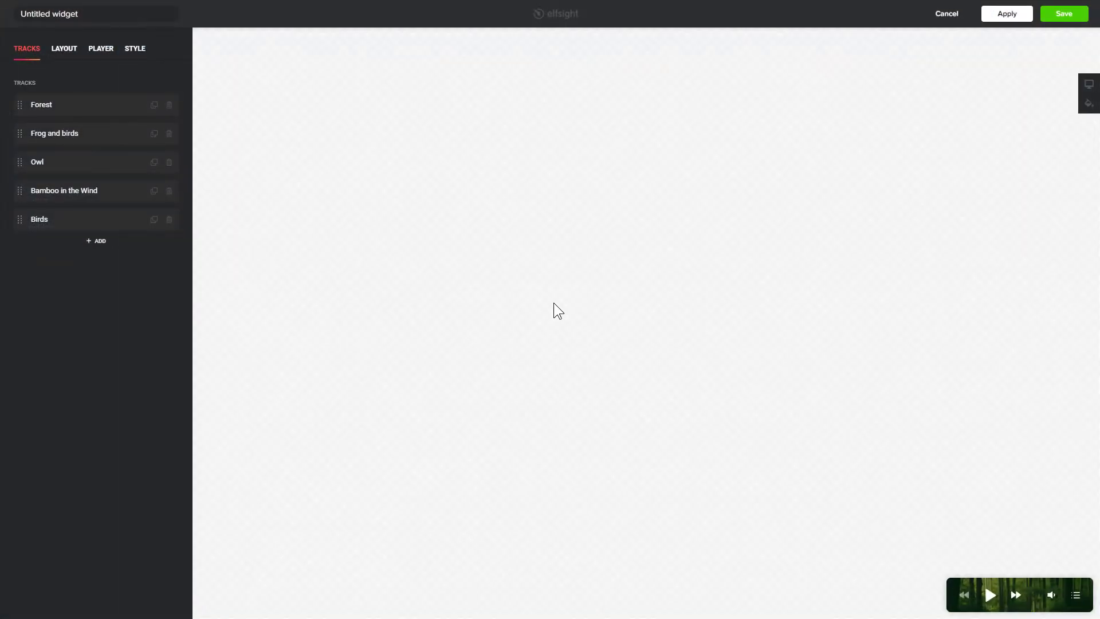
Step: Save the Nature Sounds widget and copy its embed code from the install dialog
{"action": "left_click", "coordinate": [1063, 18]}
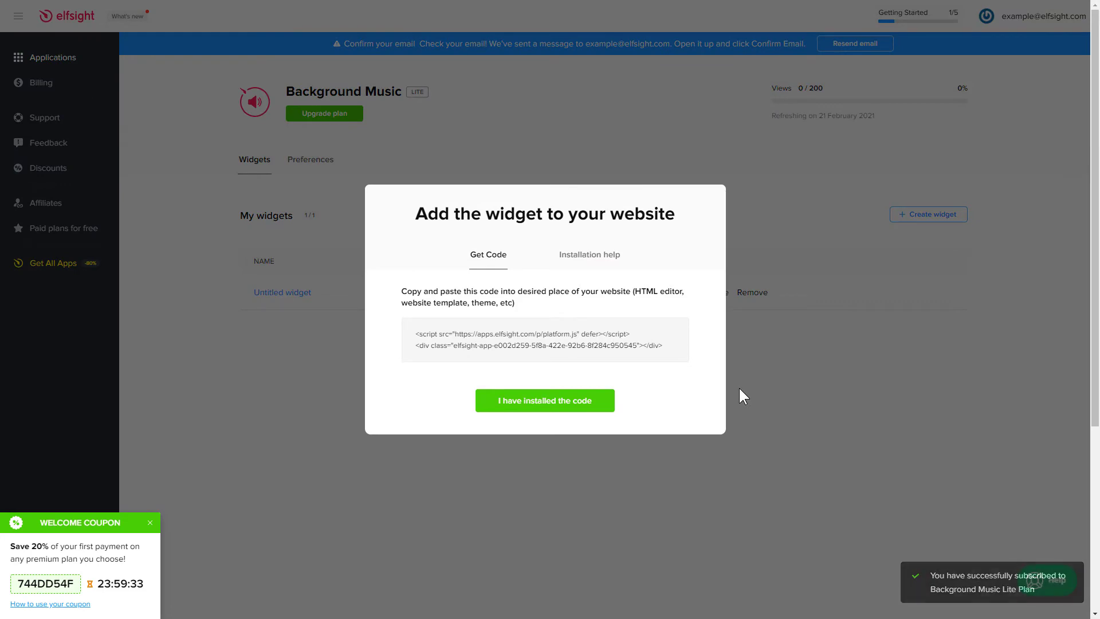
{"action": "left_click", "coordinate": [671, 351]}
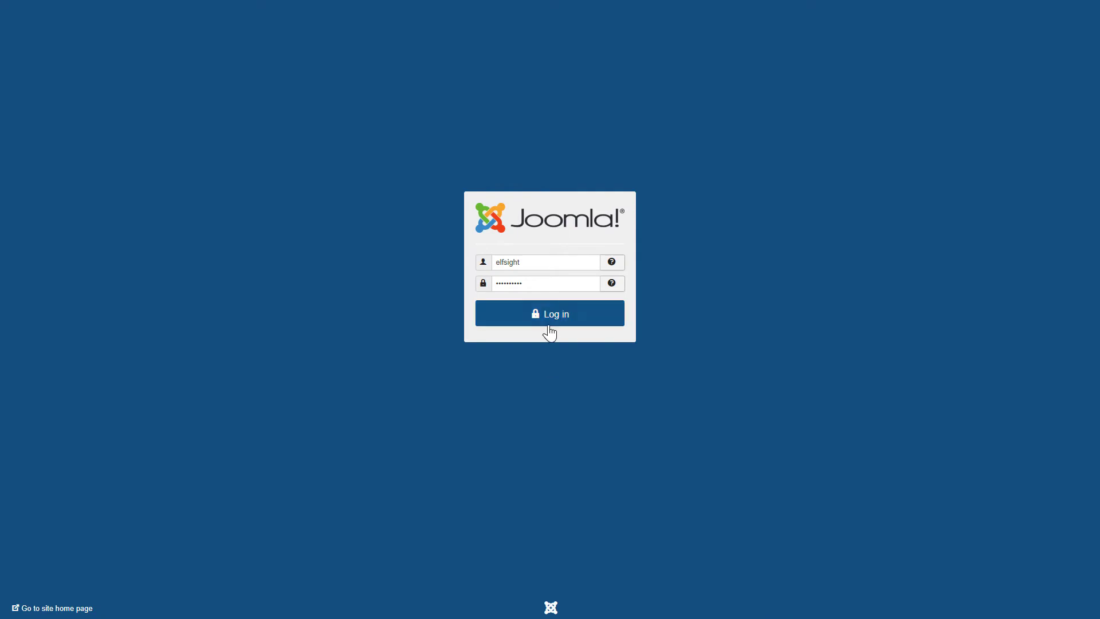
Step: Log in to the Joomla administrator and open the Protostar site template's files
{"action": "left_click", "coordinate": [549, 326]}
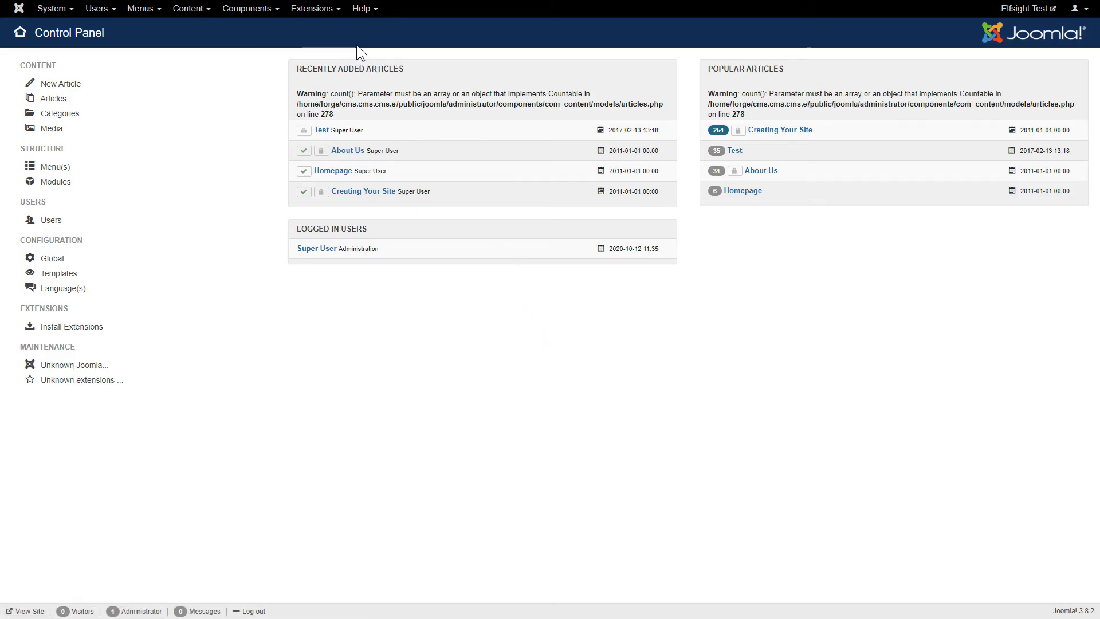
{"action": "left_click", "coordinate": [334, 11]}
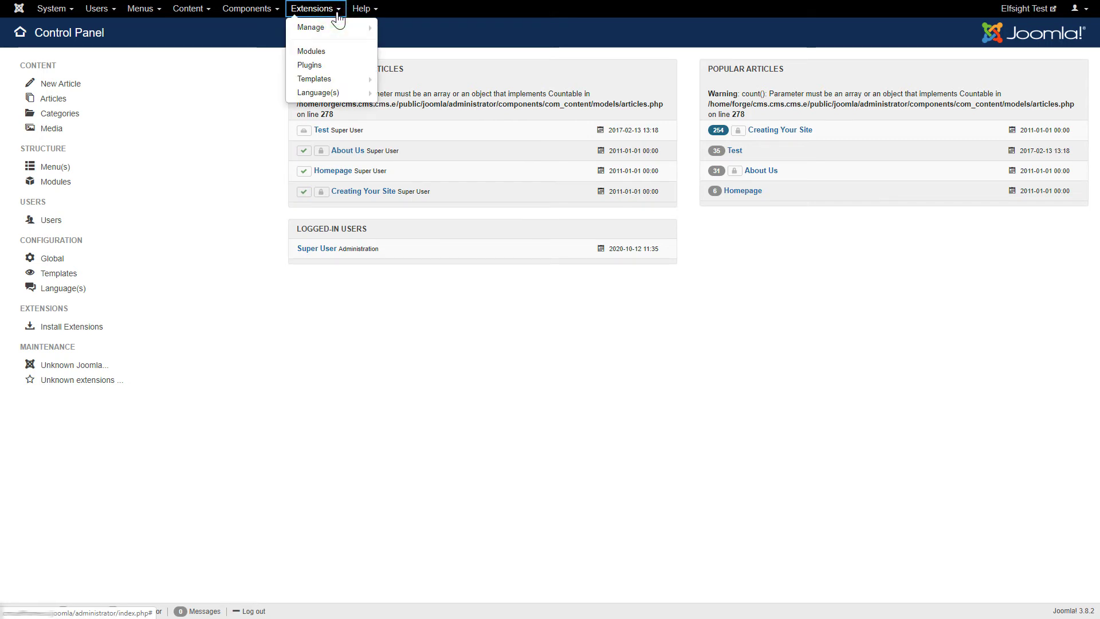
{"action": "mouse_move", "coordinate": [326, 79]}
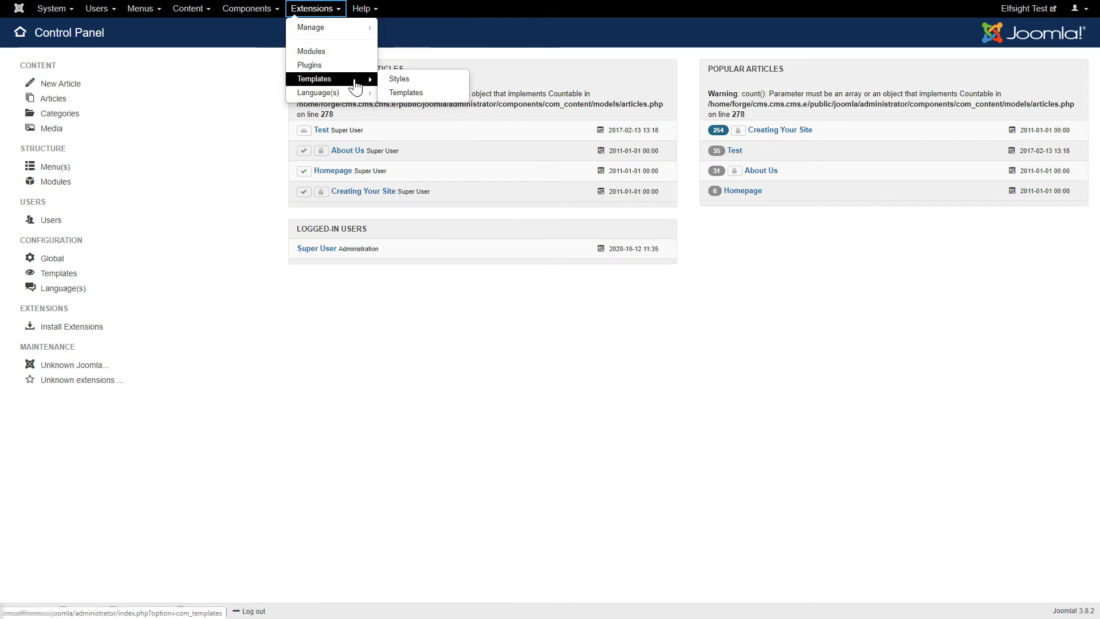
{"action": "left_click", "coordinate": [438, 100]}
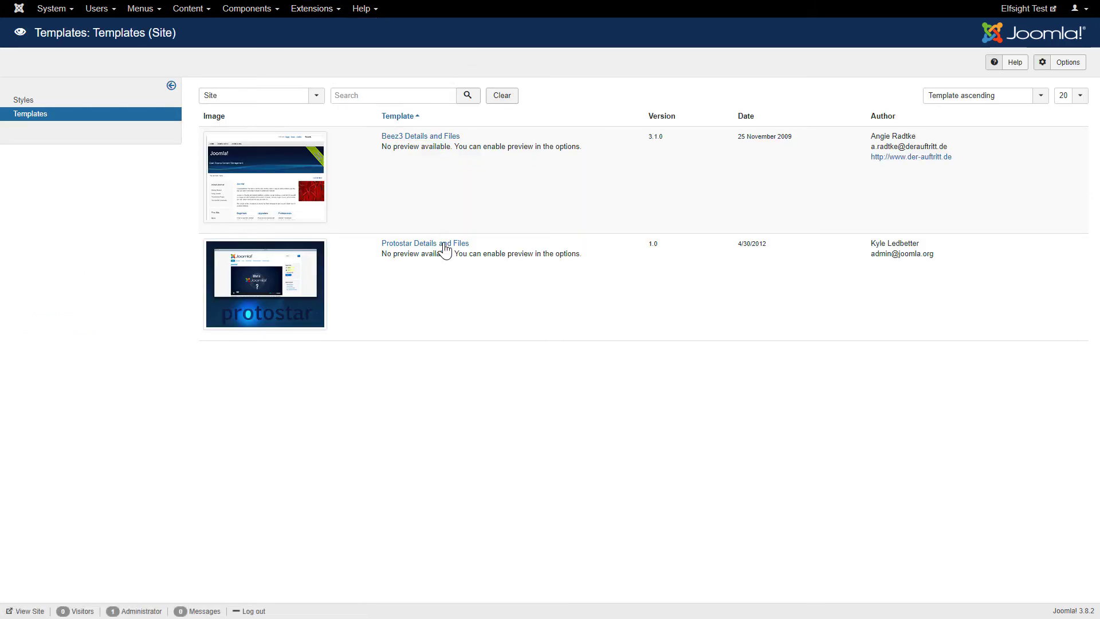
{"action": "left_click", "coordinate": [444, 244]}
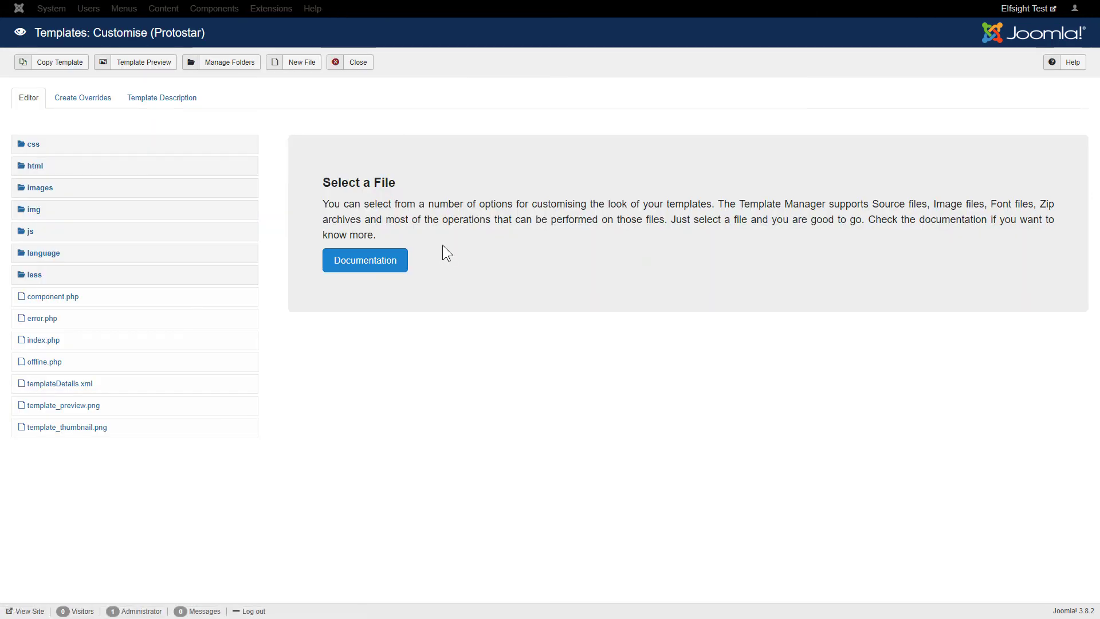
Step: Paste the Elfsight embed code on a new line below index.php's body div, then save
{"action": "left_click", "coordinate": [169, 349]}
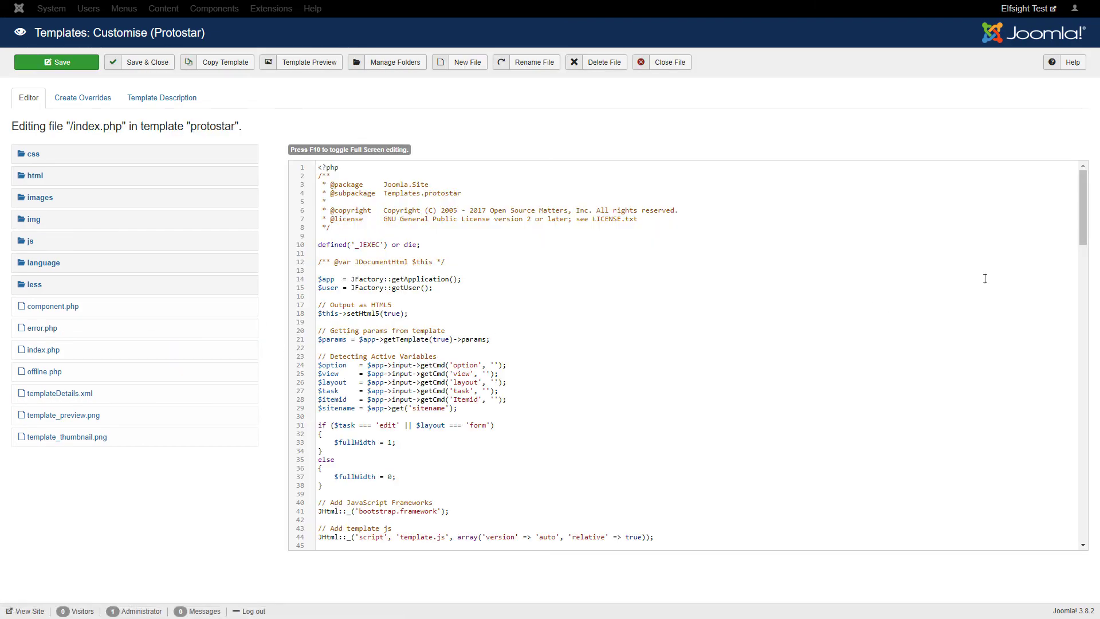
{"action": "left_click_drag", "start_coordinate": [1085, 243], "coordinate": [1081, 471]}
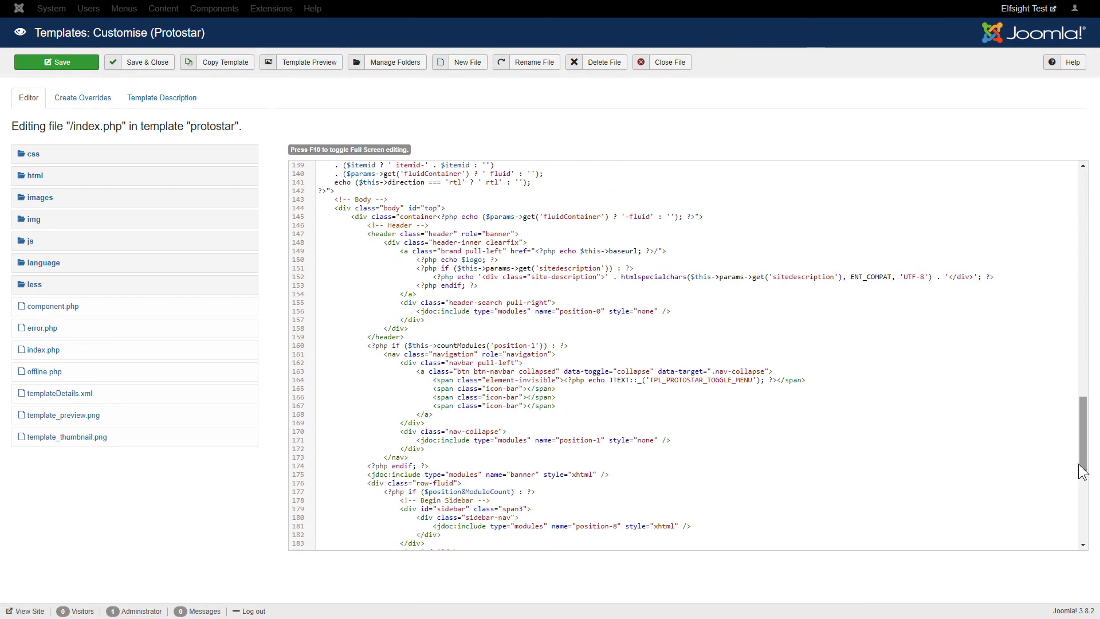
{"action": "left_click", "coordinate": [468, 208]}
{"action": "key", "text": "Return"}
{"action": "key", "text": "Return"}
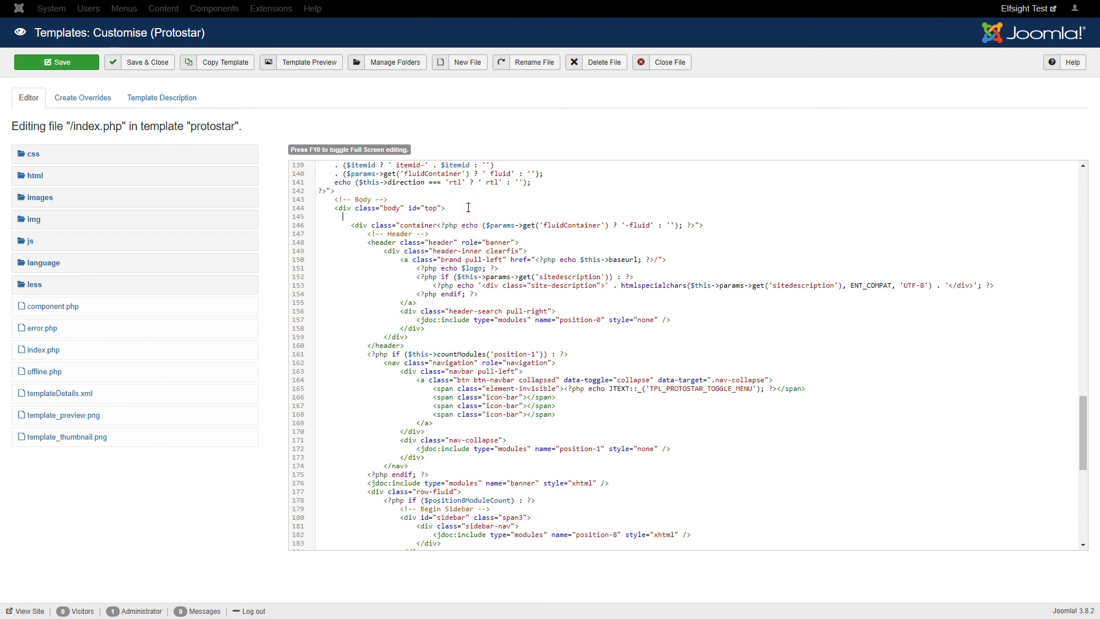
{"action": "key", "text": "Return"}
{"action": "left_click", "coordinate": [465, 225]}
{"action": "right_click", "coordinate": [465, 226]}
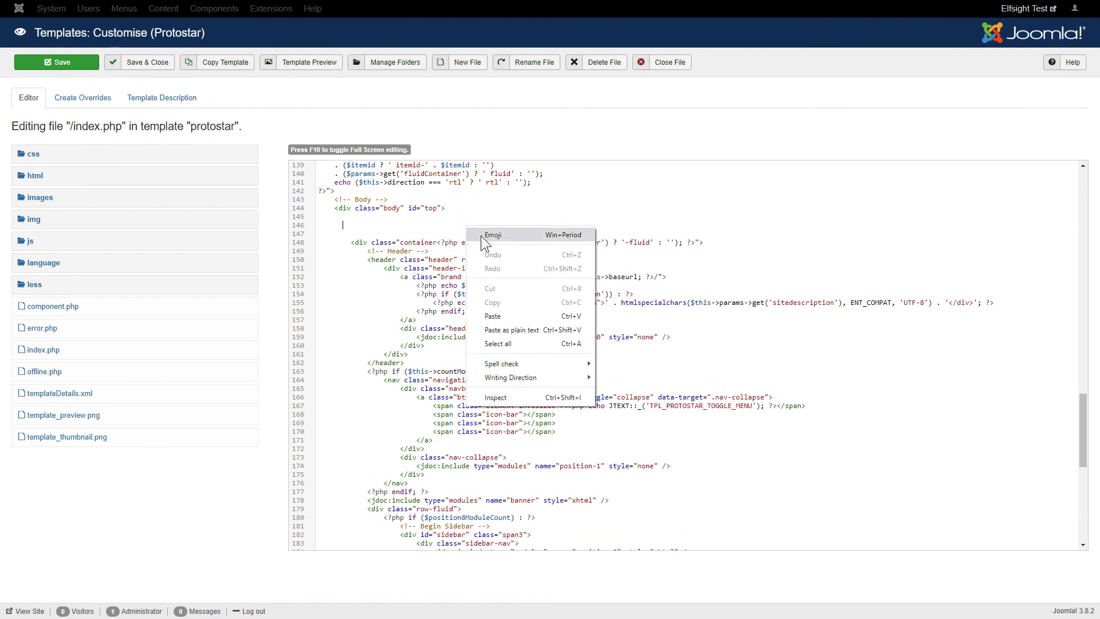
{"action": "left_click", "coordinate": [514, 313]}
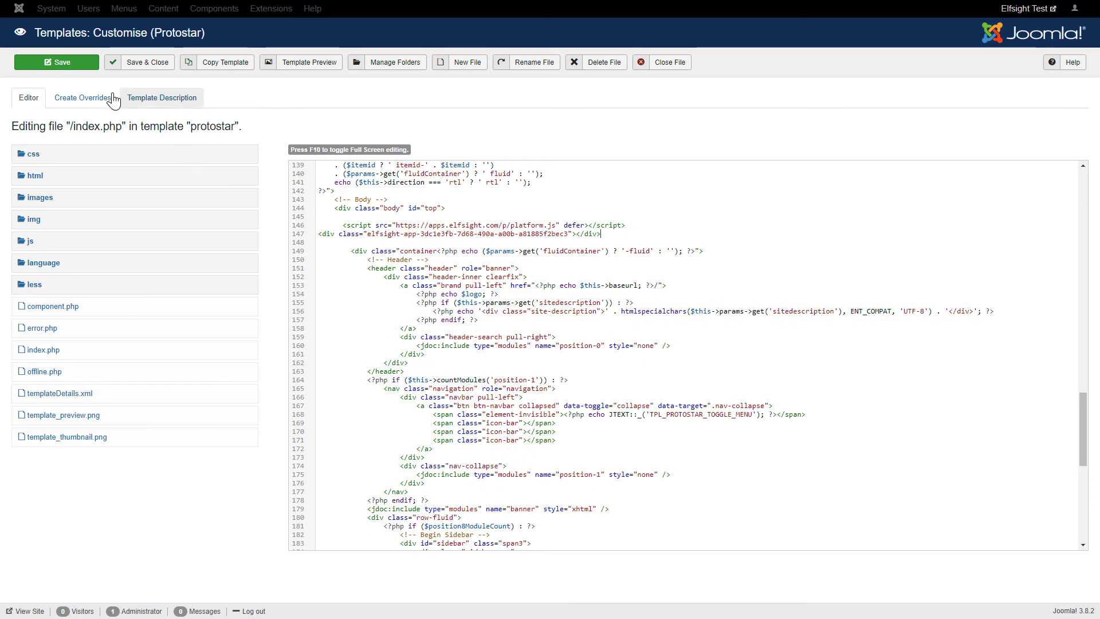
{"action": "left_click", "coordinate": [70, 68]}
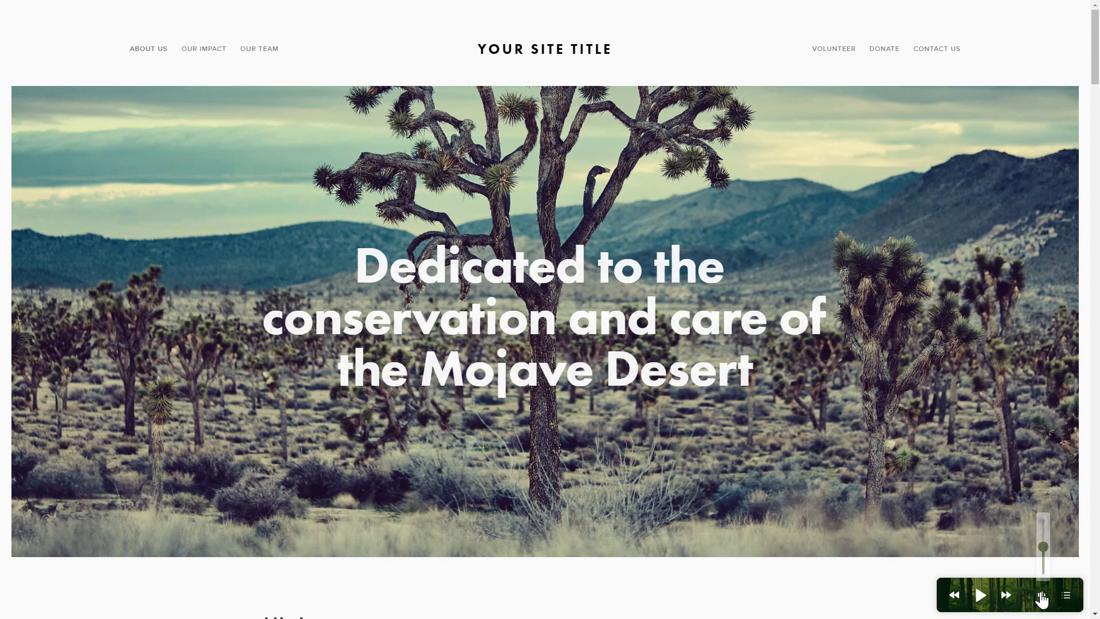
Step: Show the live player's nature-track playlist and play the Forest track
{"action": "left_click", "coordinate": [1067, 596]}
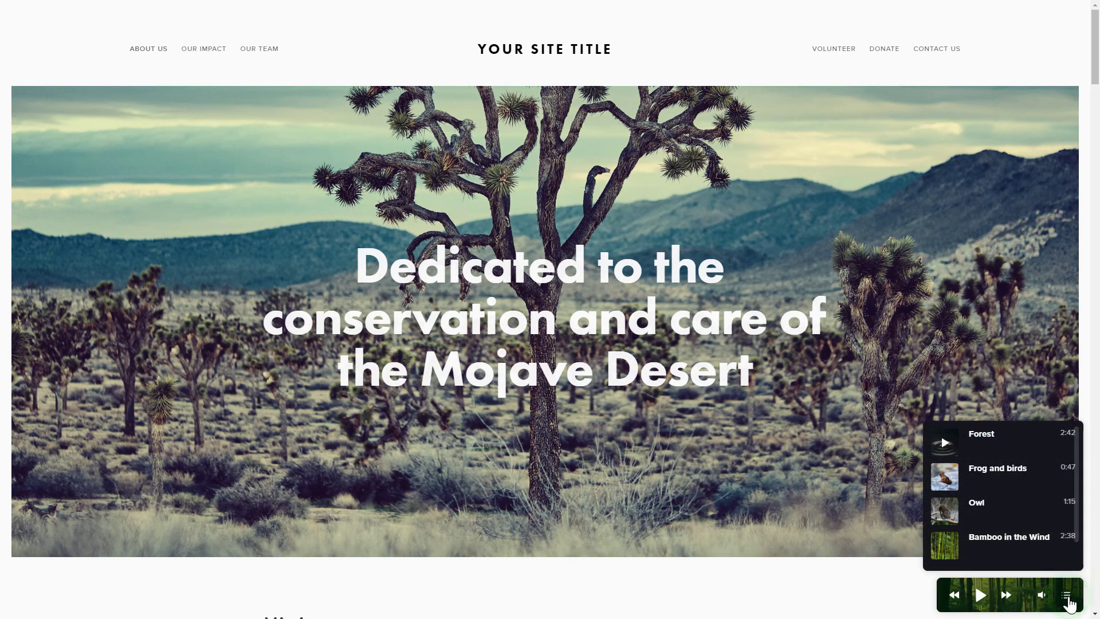
{"action": "left_click", "coordinate": [980, 594]}
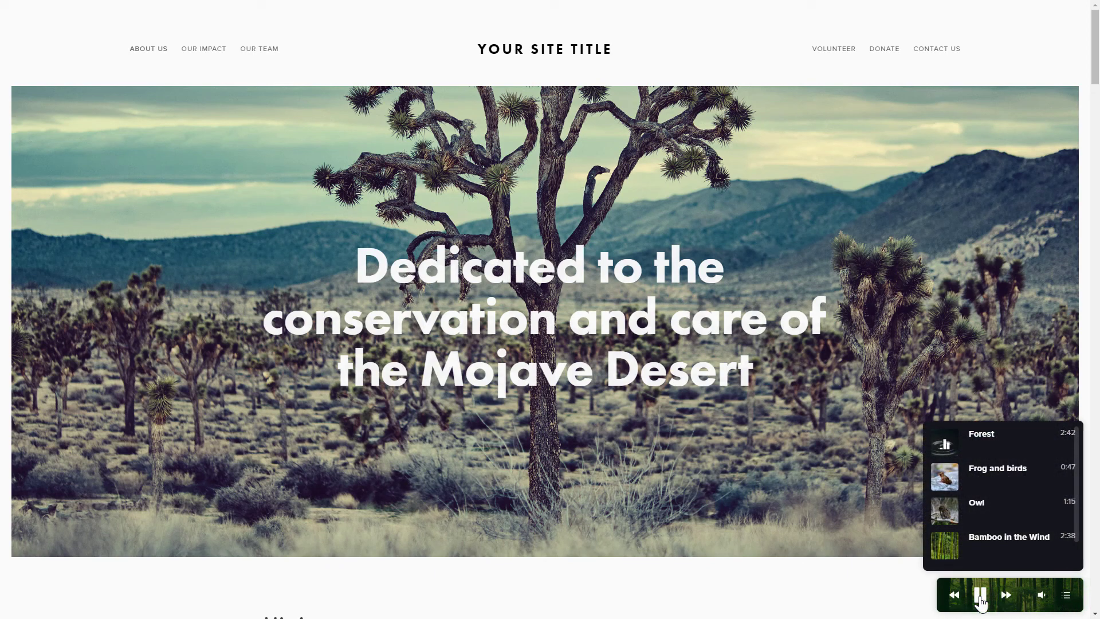